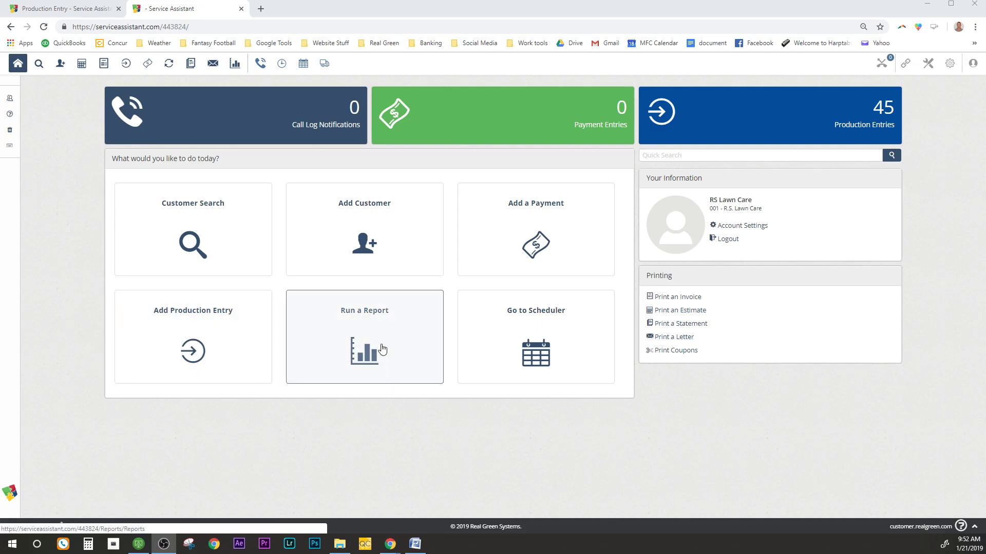
- Find the Prepayment Report by filtering the reports with "pre" and open it
click(379, 329)
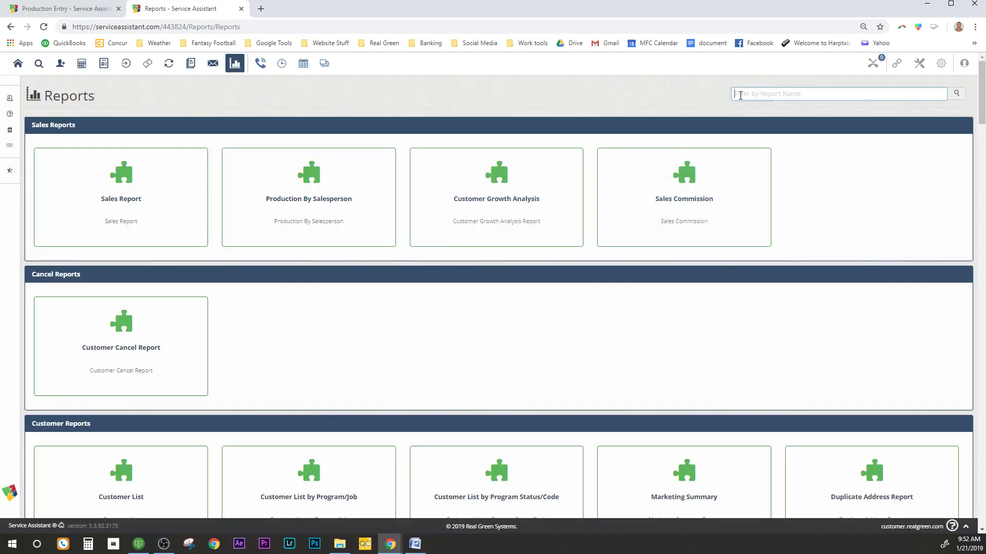
text(pre)
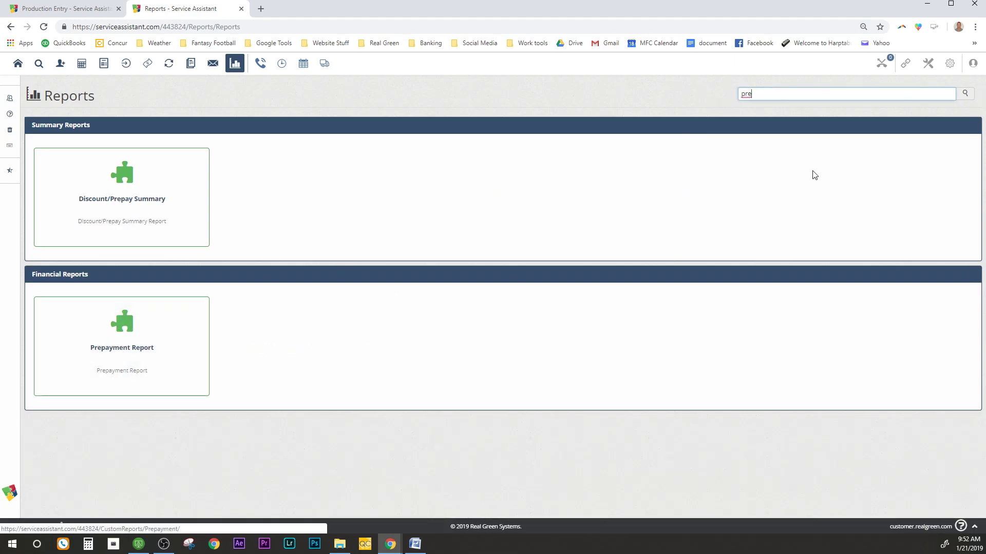
click(129, 359)
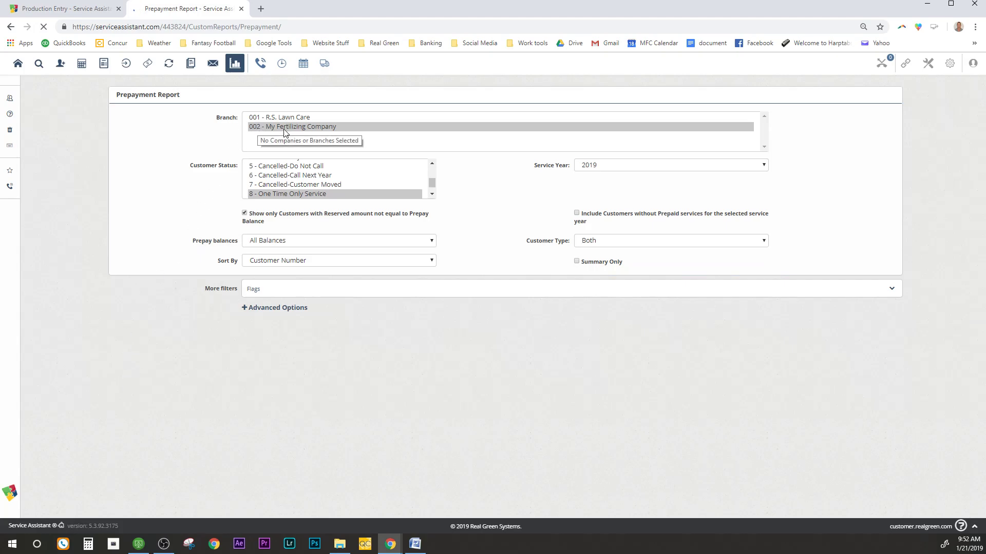
- Check the customer status filter and preview the Prepayment Report for branch 002 - My Fertilizing Company, statuses 8 and 9, service year 2019
click(428, 139)
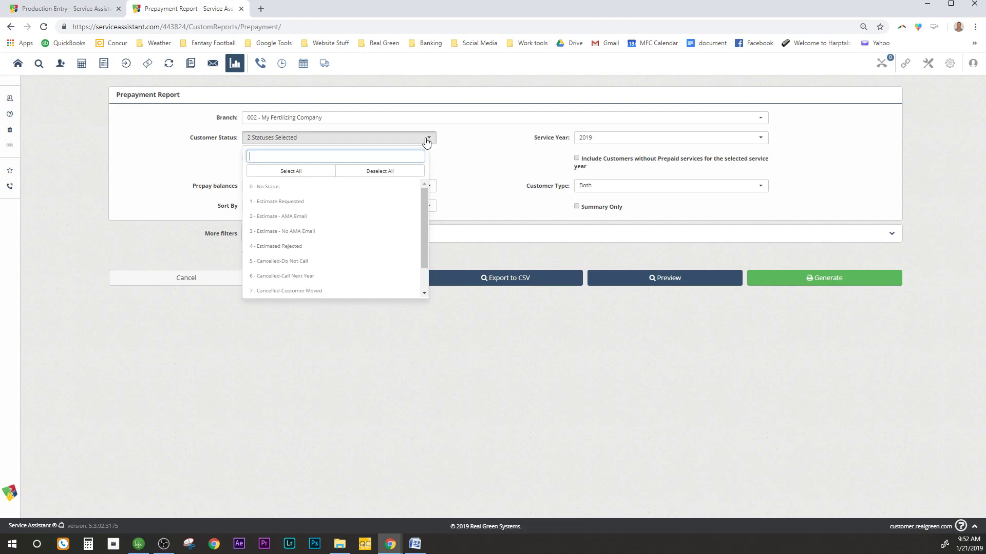
scroll(373, 204, down, 1)
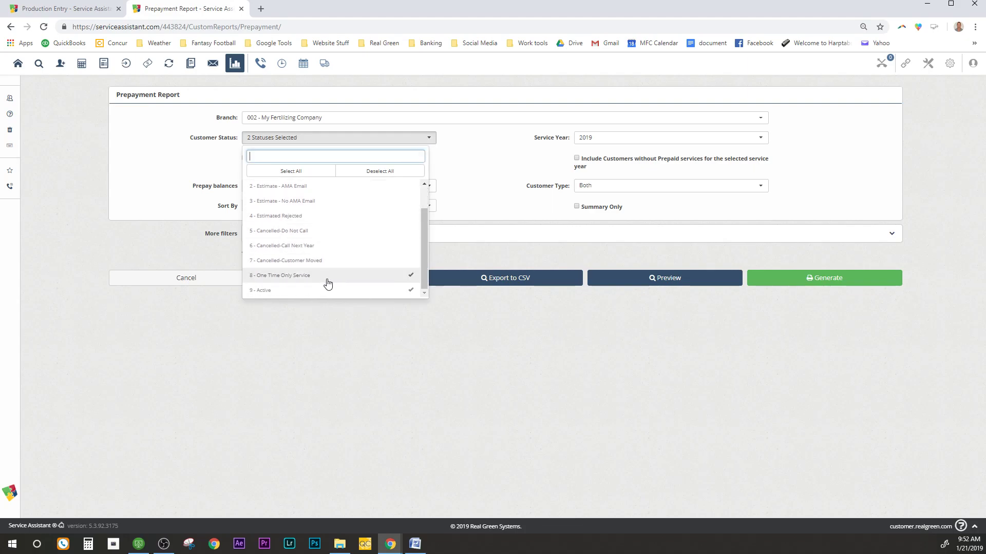
click(214, 332)
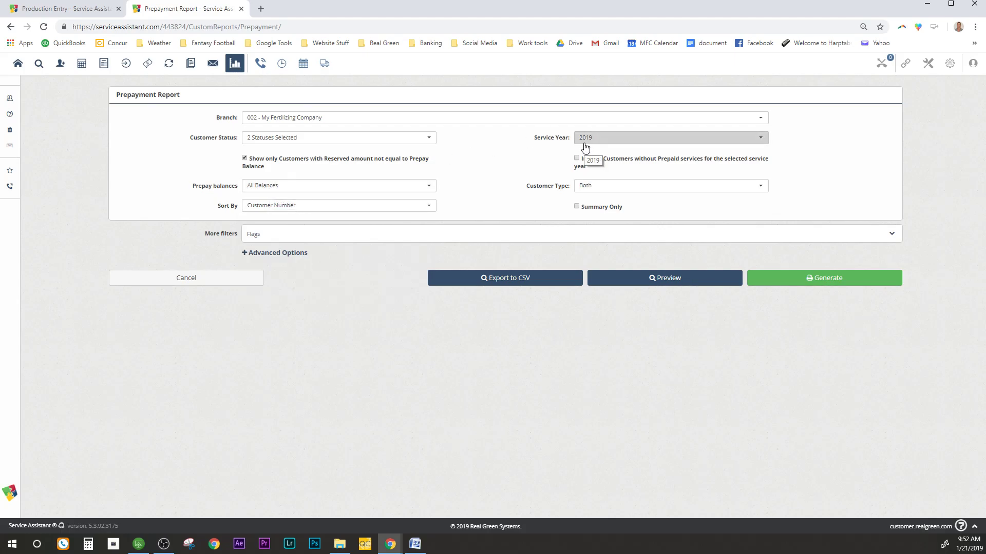
click(587, 187)
click(543, 196)
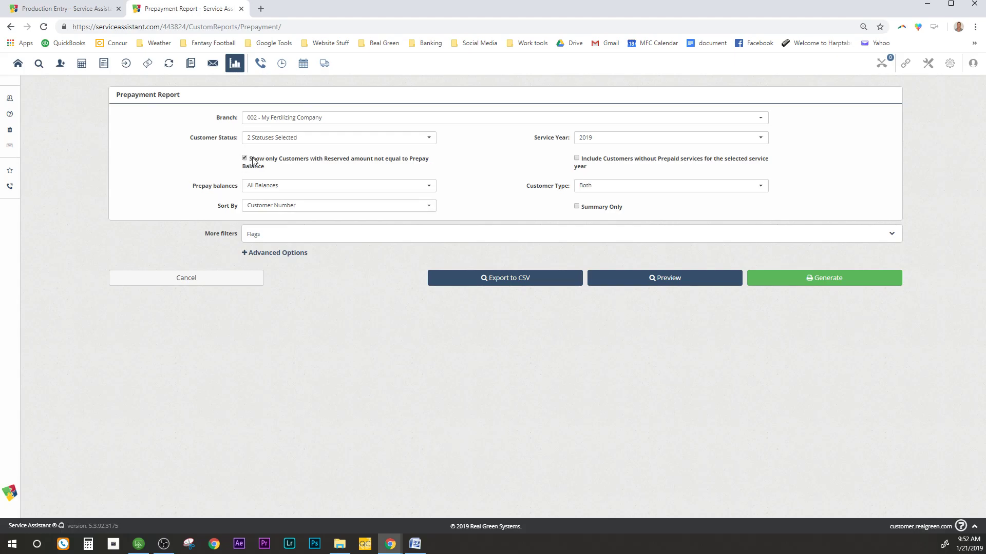
click(665, 279)
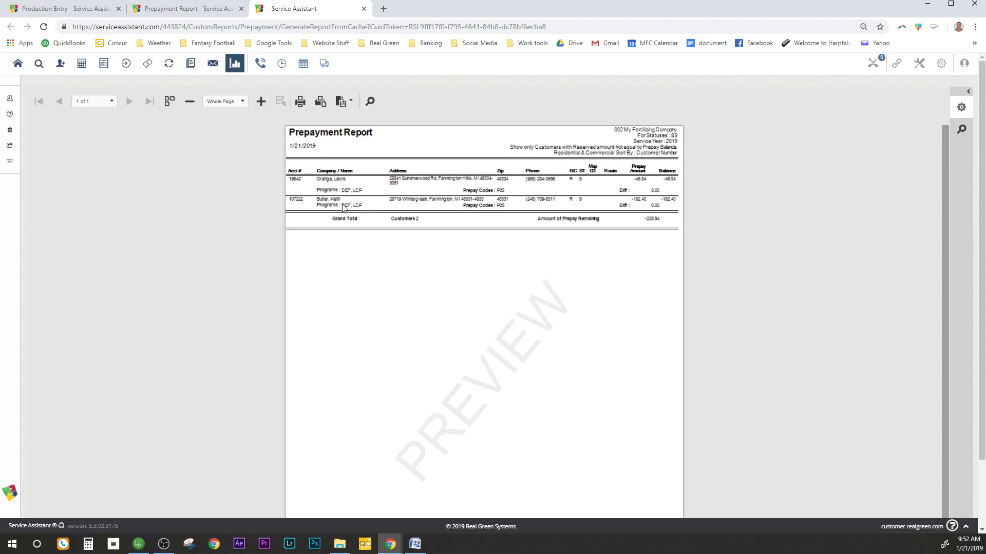
click(242, 101)
click(227, 156)
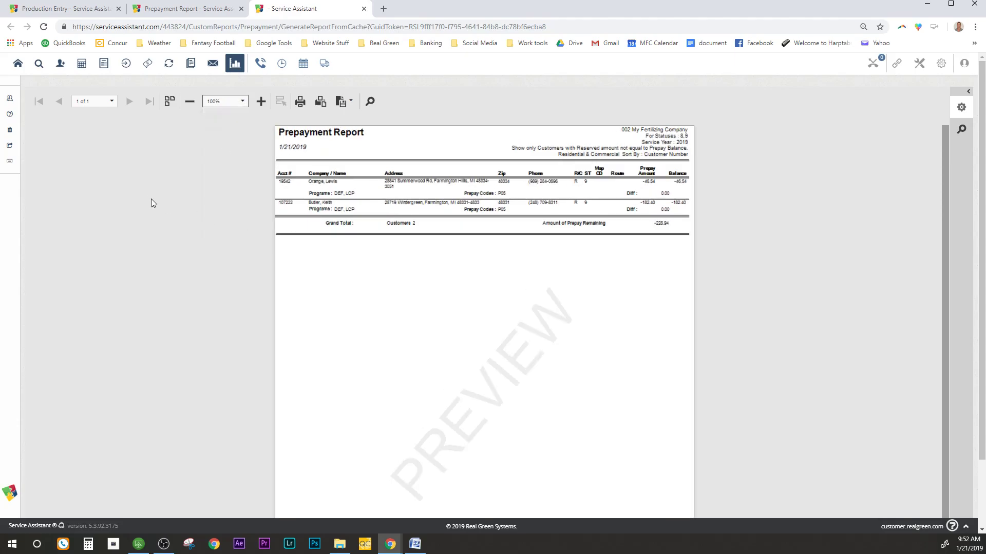
- Send the customers in the previewed Prepayment Report to Customer Search
click(12, 147)
click(56, 123)
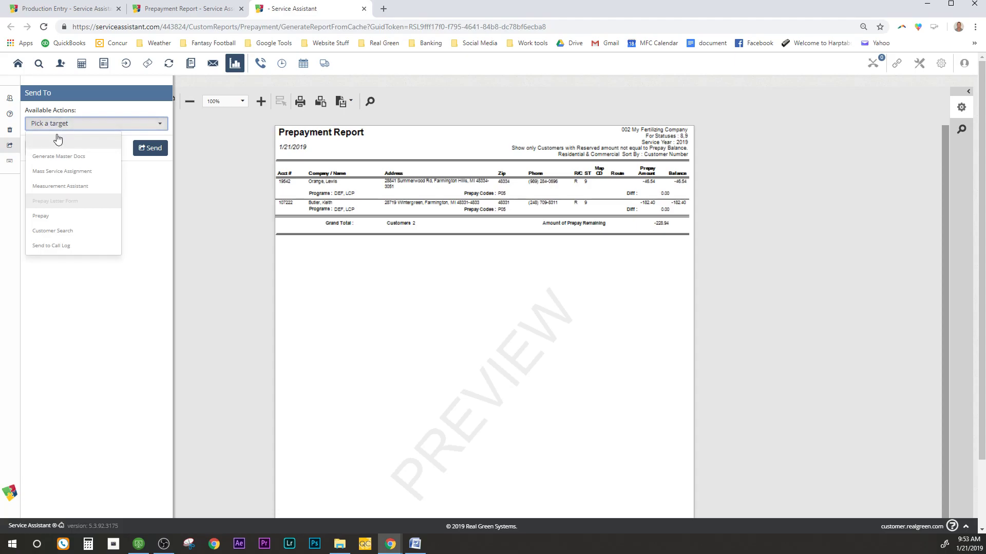
click(52, 231)
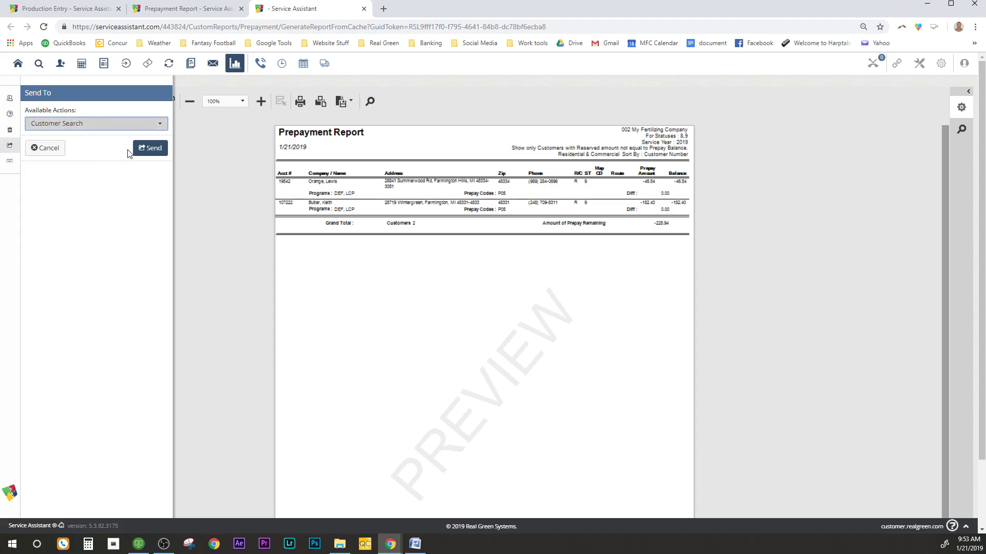
click(149, 149)
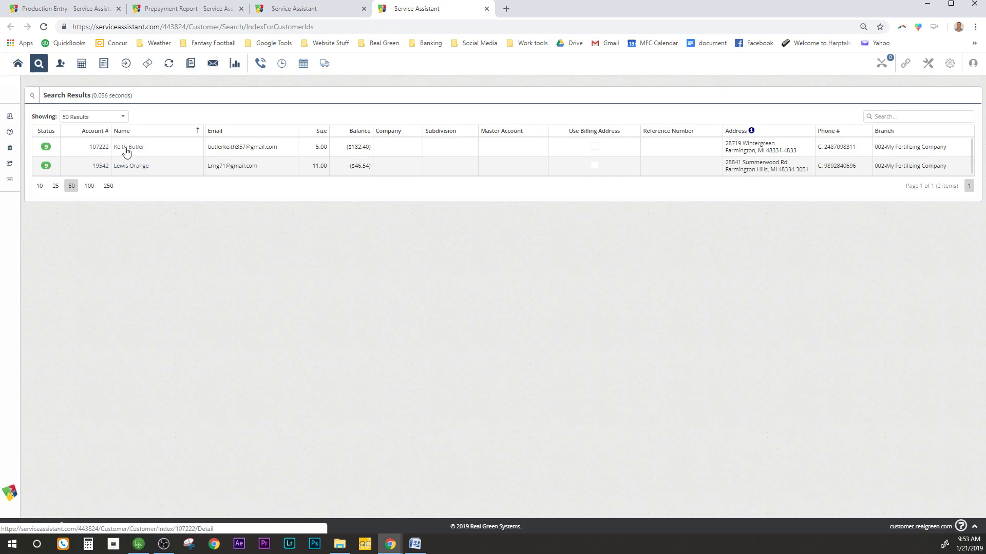
- Open the first customer in the search results and go to Prepay Adjustments from their financial balance details
click(127, 149)
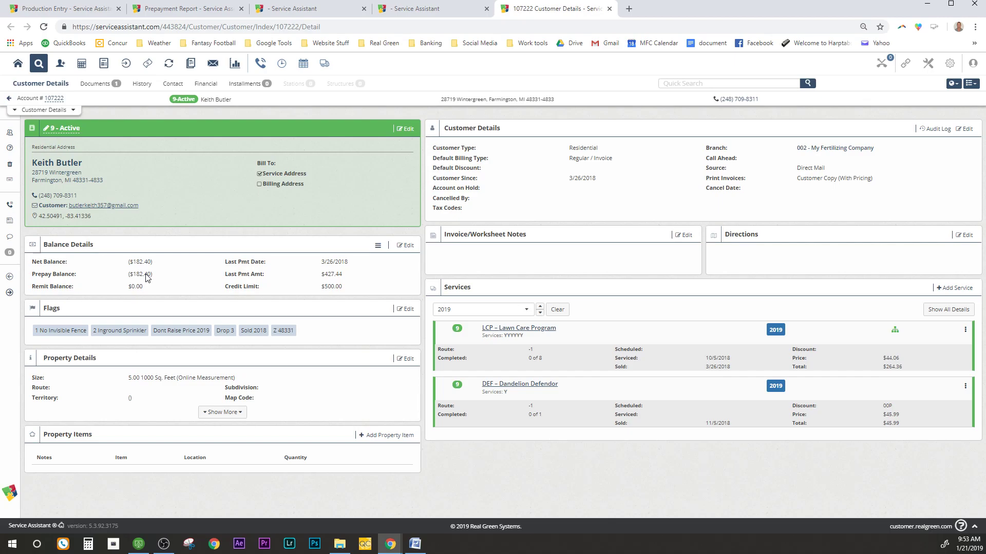
click(211, 86)
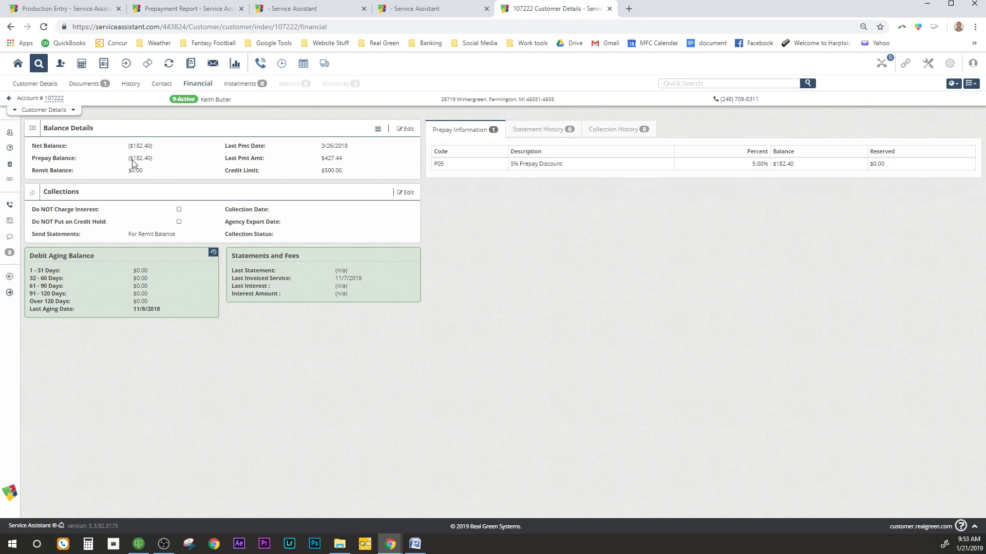
click(405, 129)
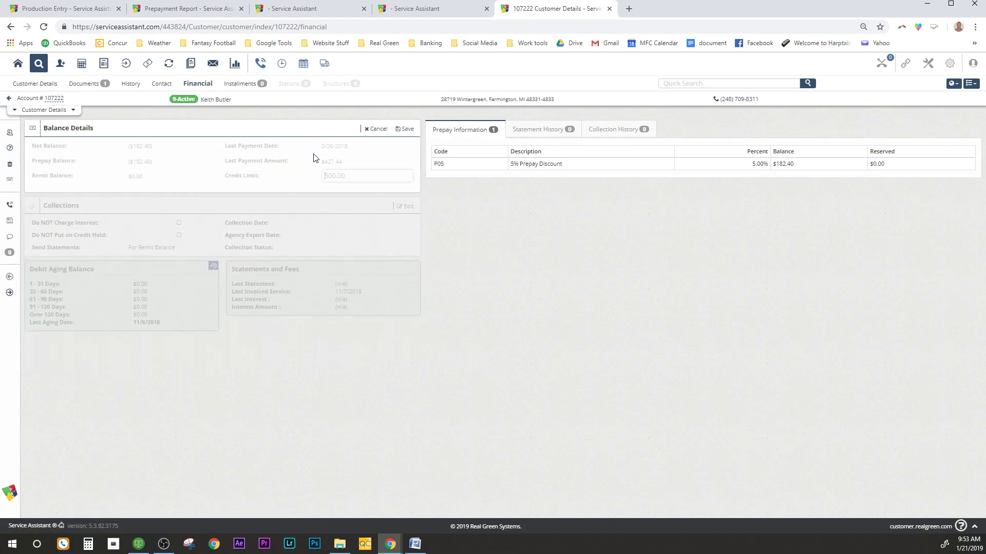
click(400, 130)
mouse_move(378, 131)
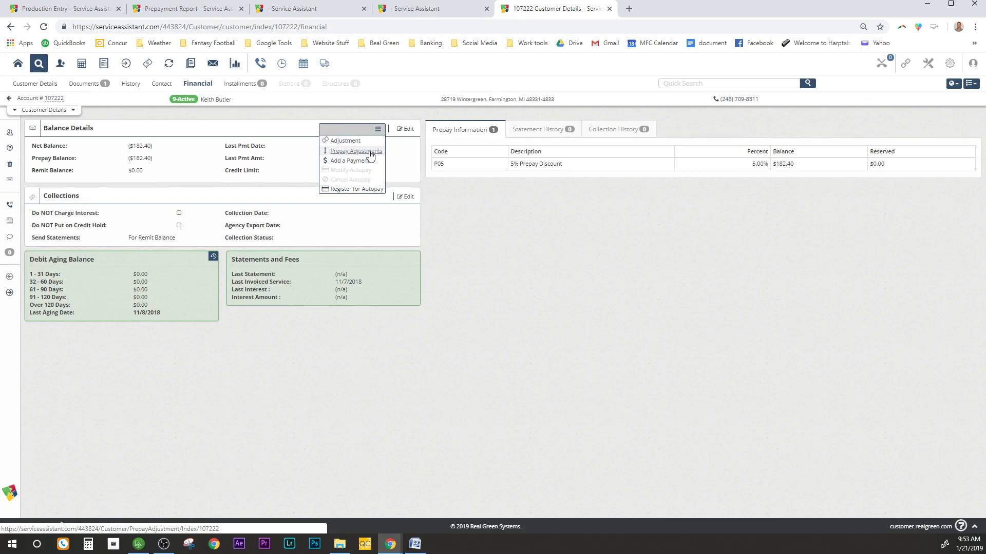
click(356, 151)
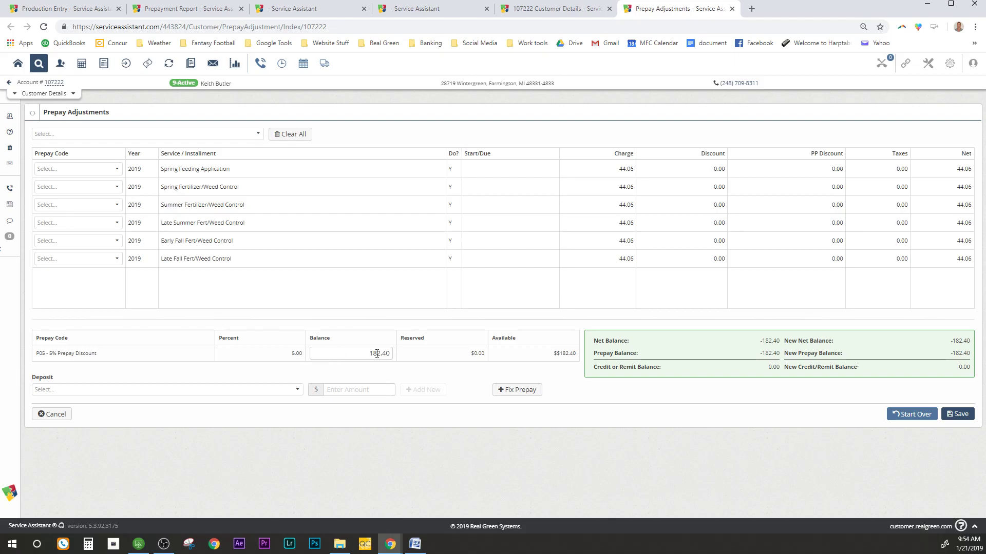
- Set the first customer's P05 - 5% Prepay Discount balance to 0, save and apply the change, and return to the customer record
drag(367, 354, 399, 360)
text(0)
key(Tab)
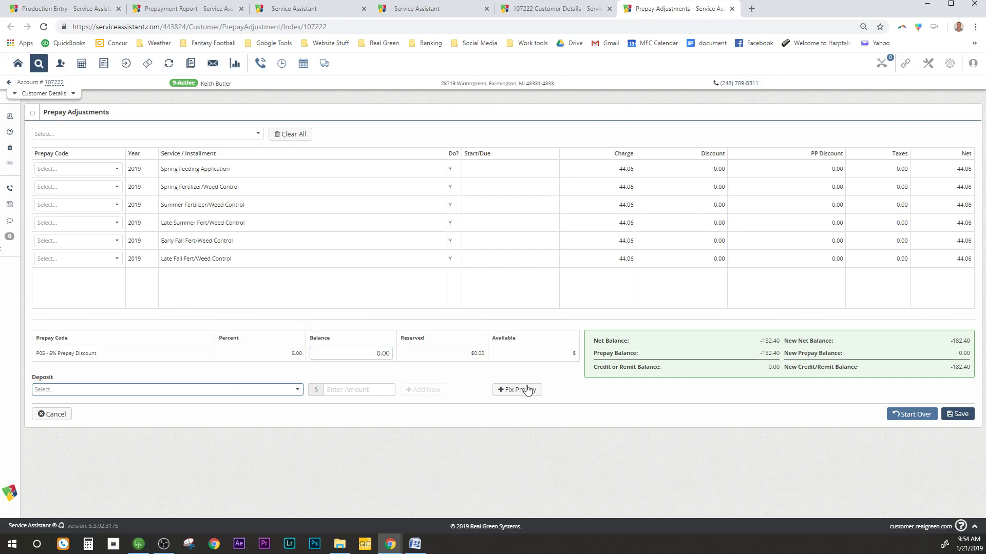
click(949, 417)
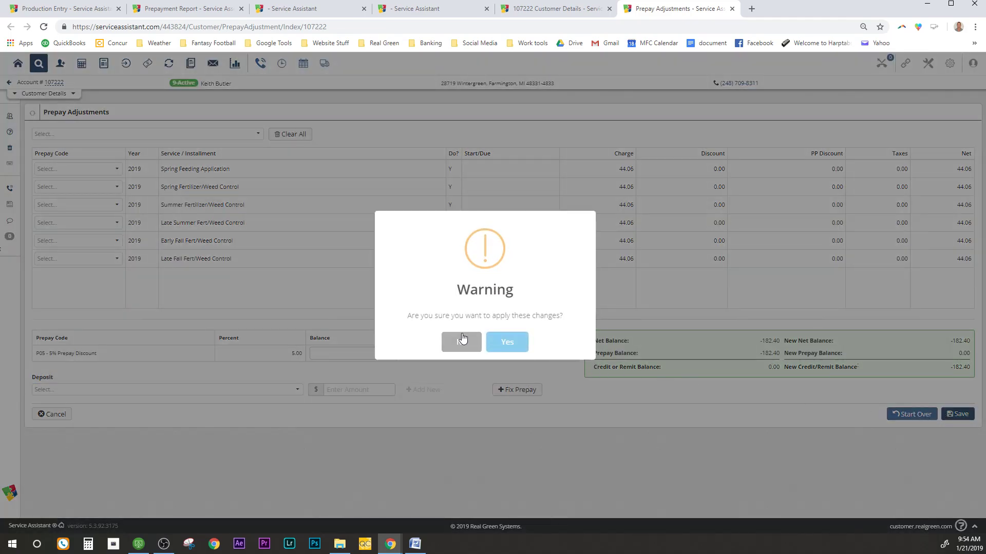
click(505, 345)
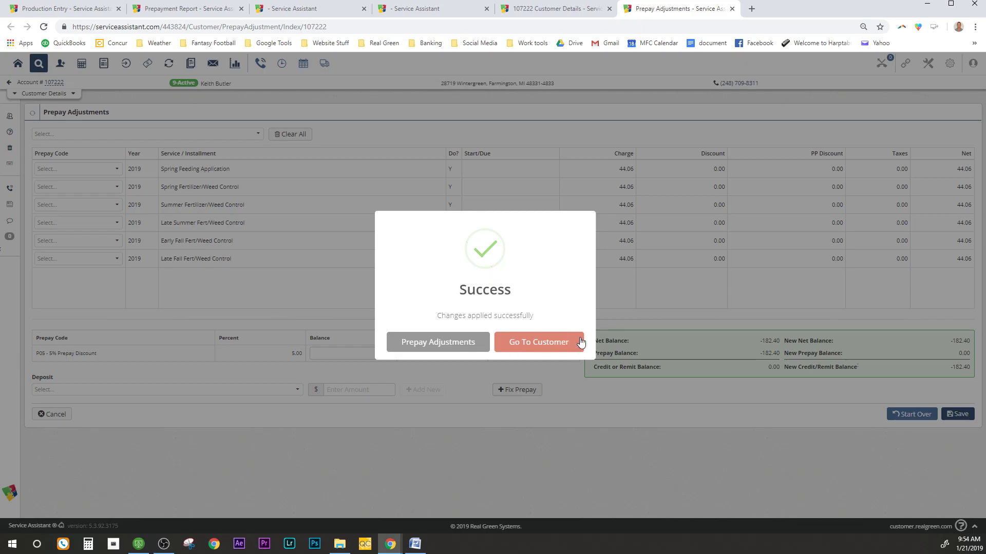
click(543, 347)
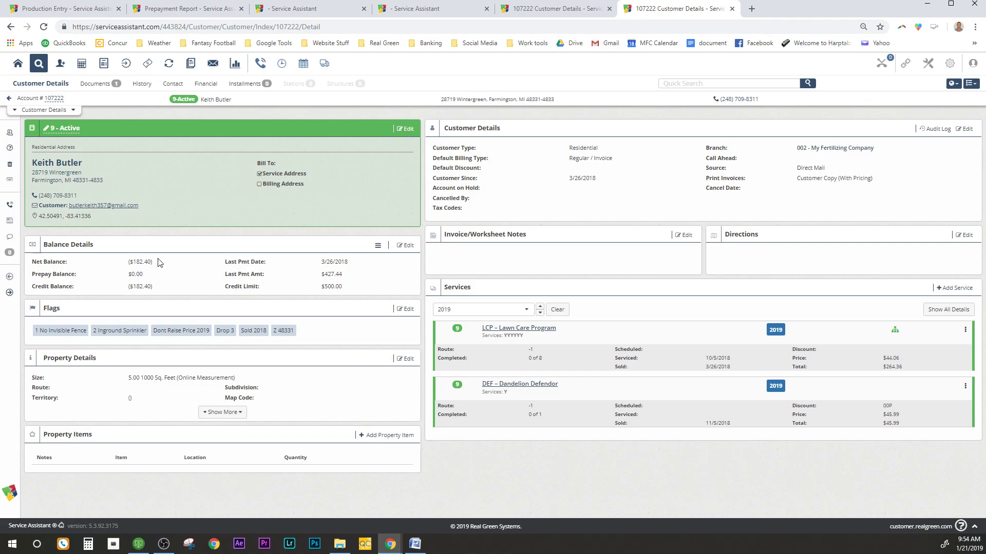
- Move on to the next customer from the search and open Prepay Adjustments from their financial balance details
click(10, 294)
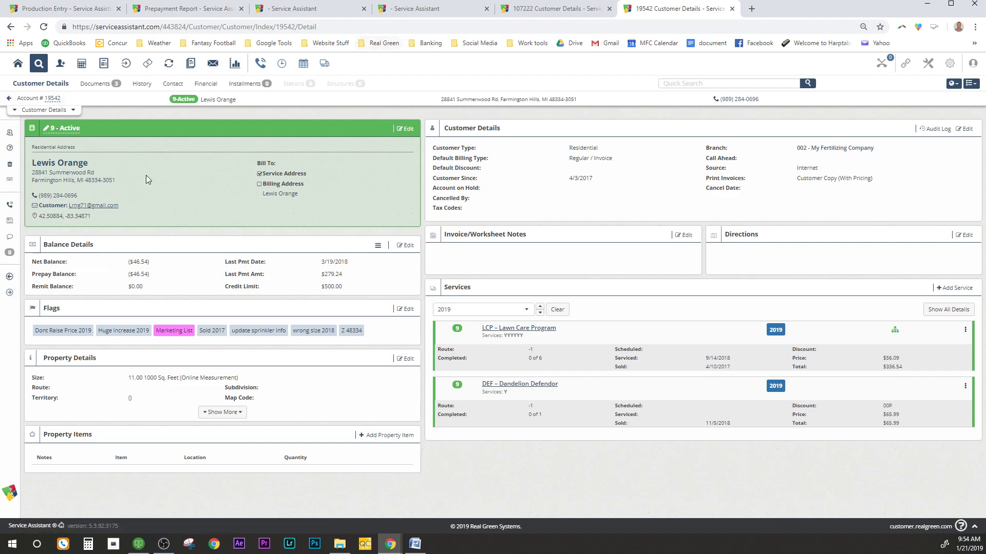
click(9, 294)
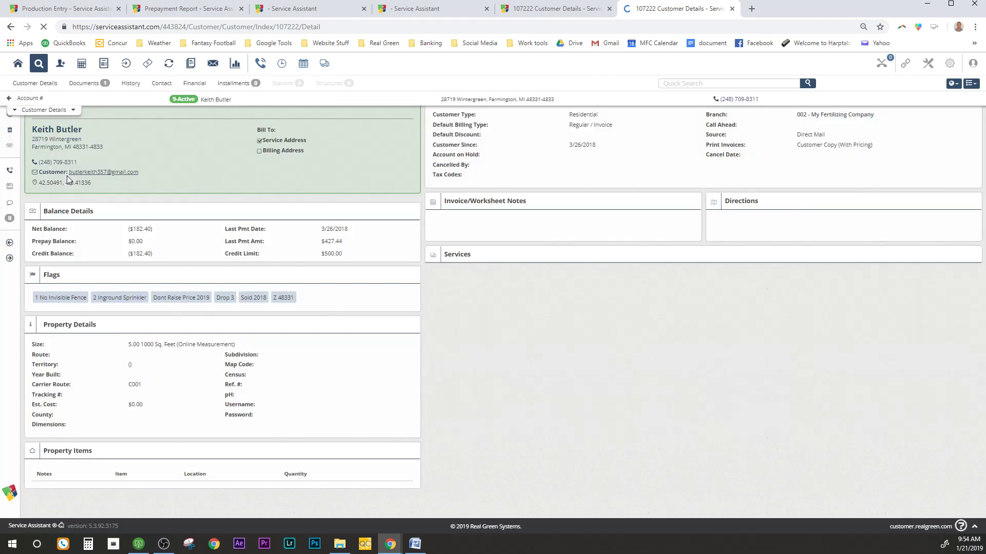
click(10, 293)
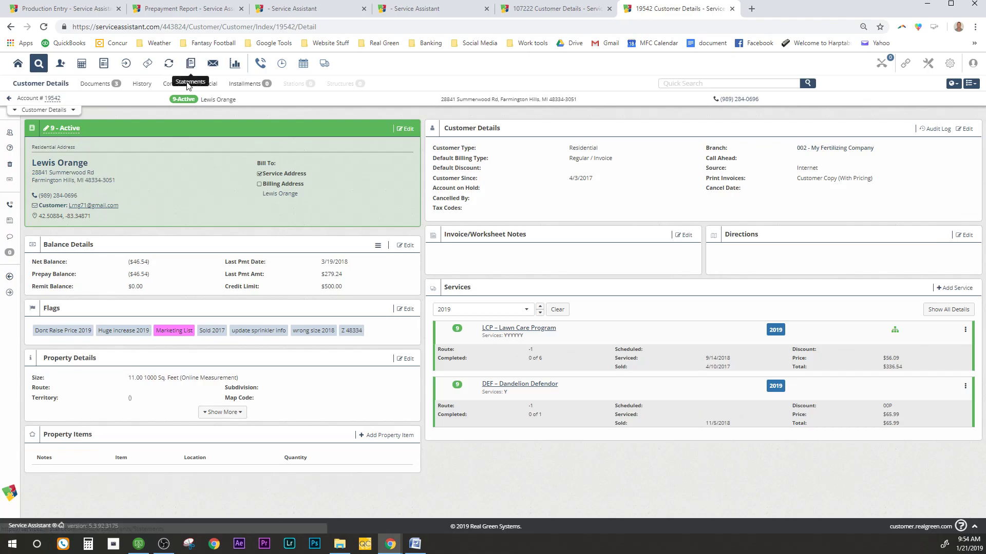
click(205, 85)
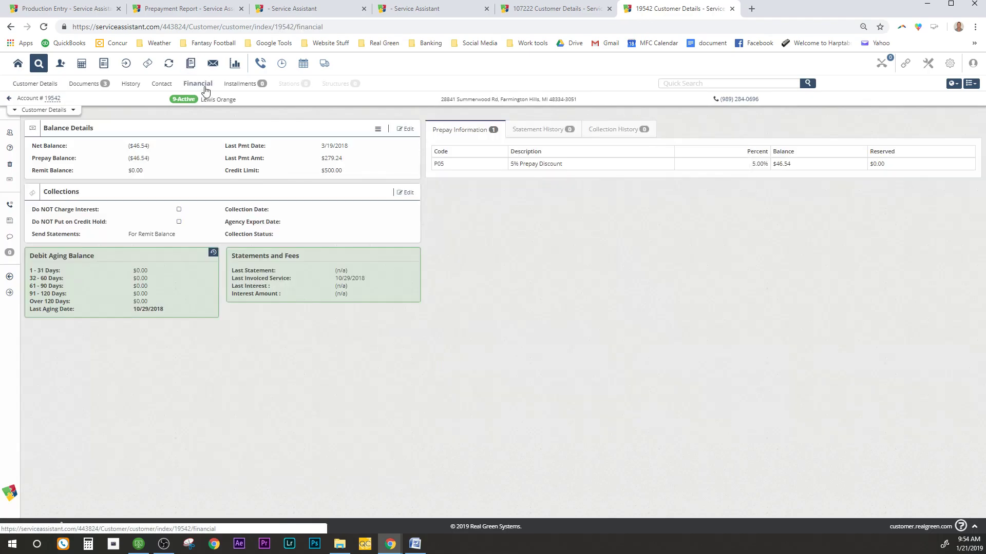
click(377, 130)
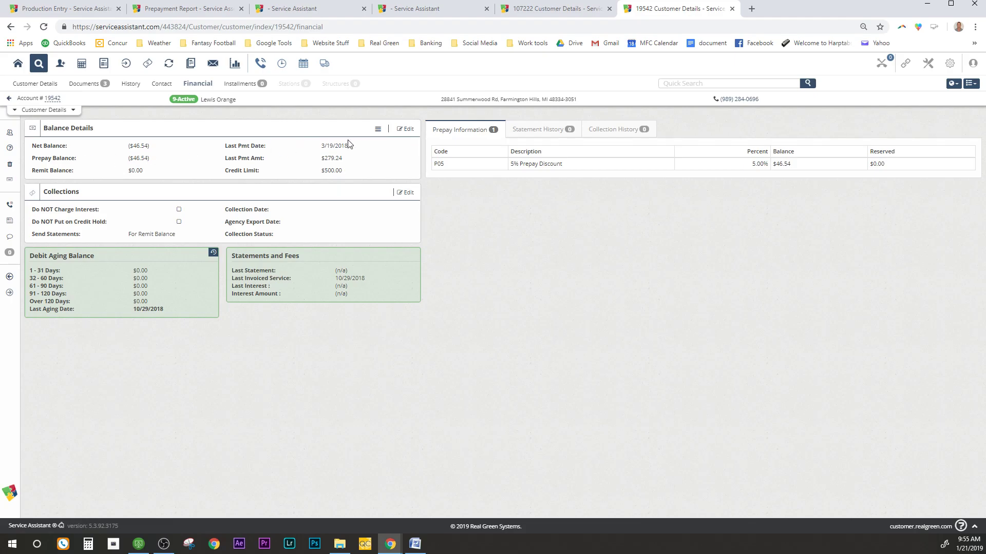
mouse_move(375, 130)
click(355, 150)
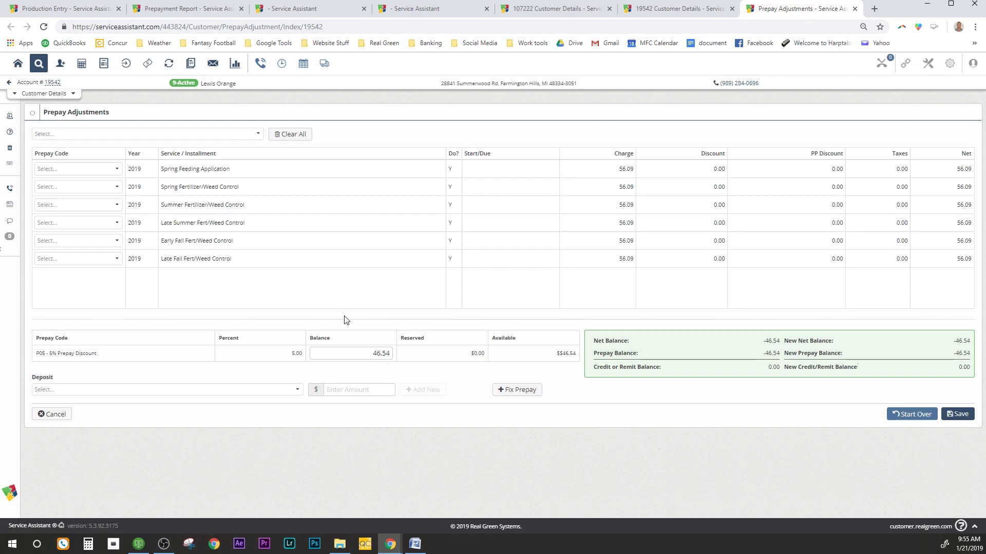
- Set the second customer's P05 - 5% Prepay Discount balance to 0, apply the saved change, and go back to the customer record
drag(357, 352, 394, 358)
text(0)
key(Tab)
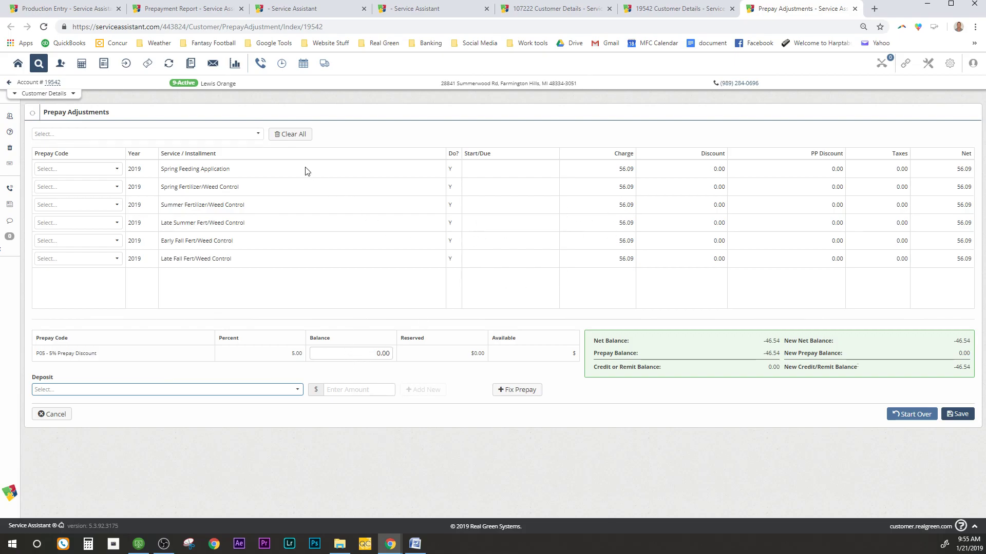
click(255, 134)
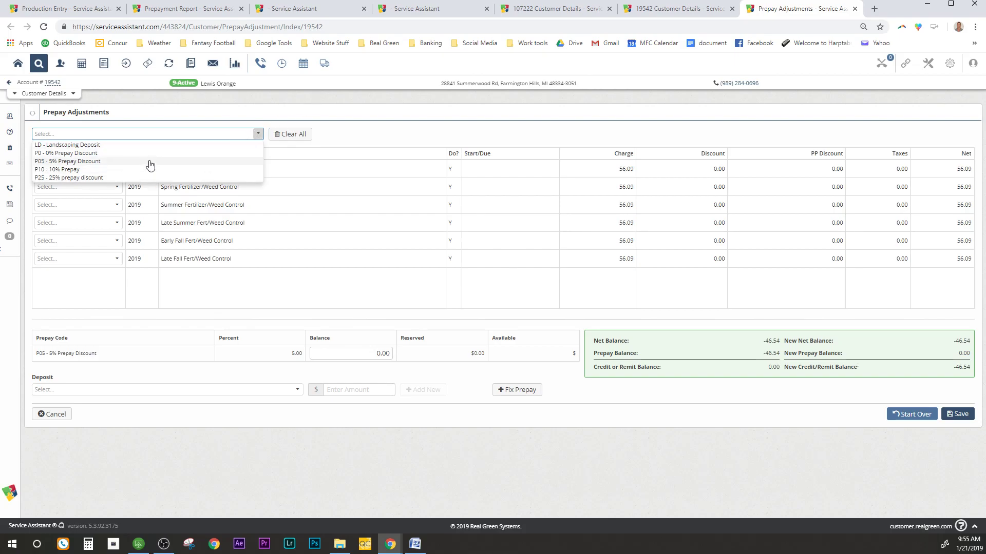
click(395, 109)
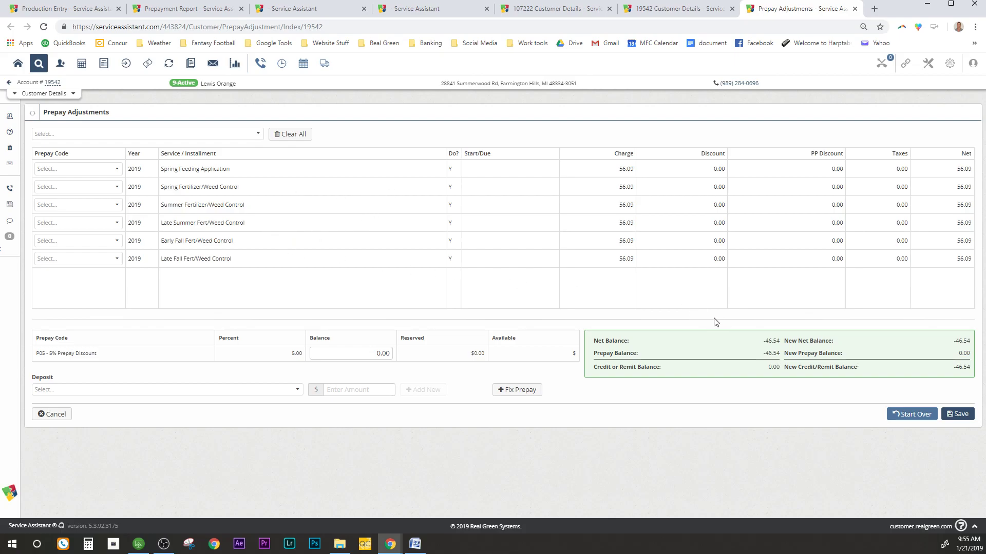
click(956, 415)
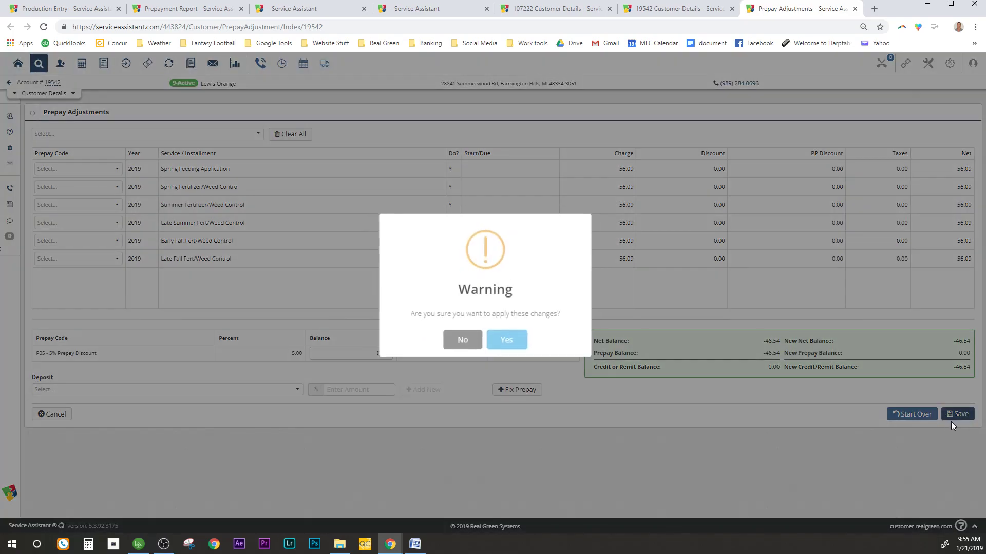
click(507, 342)
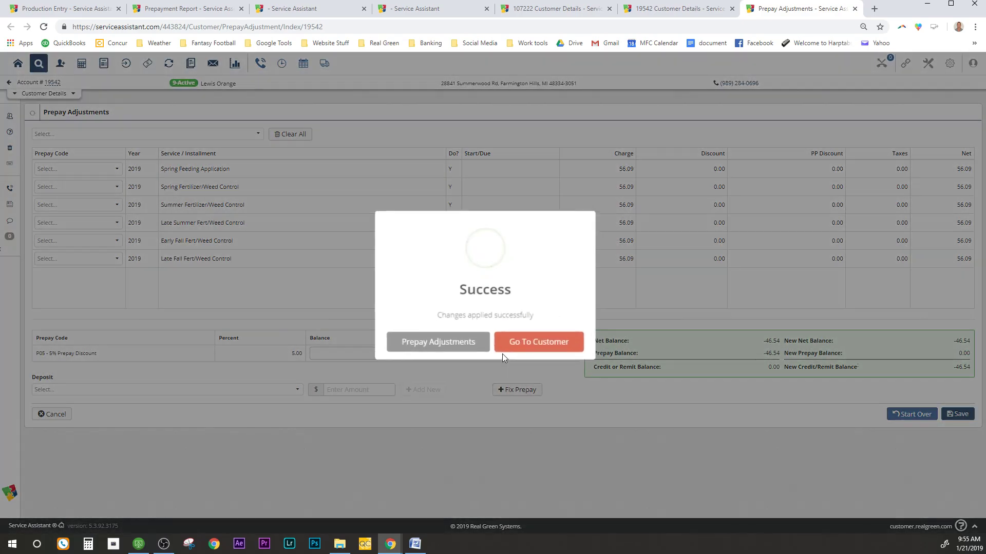
click(528, 347)
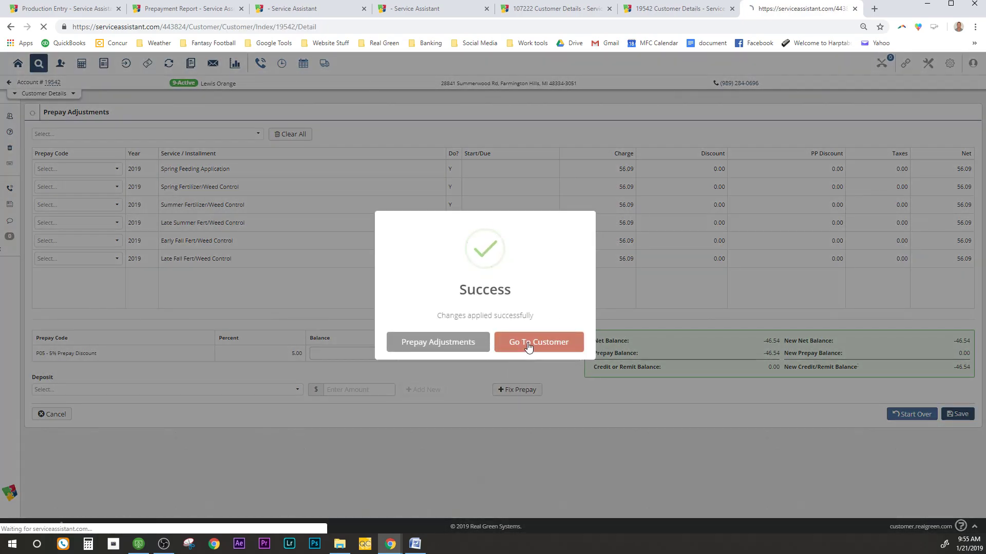